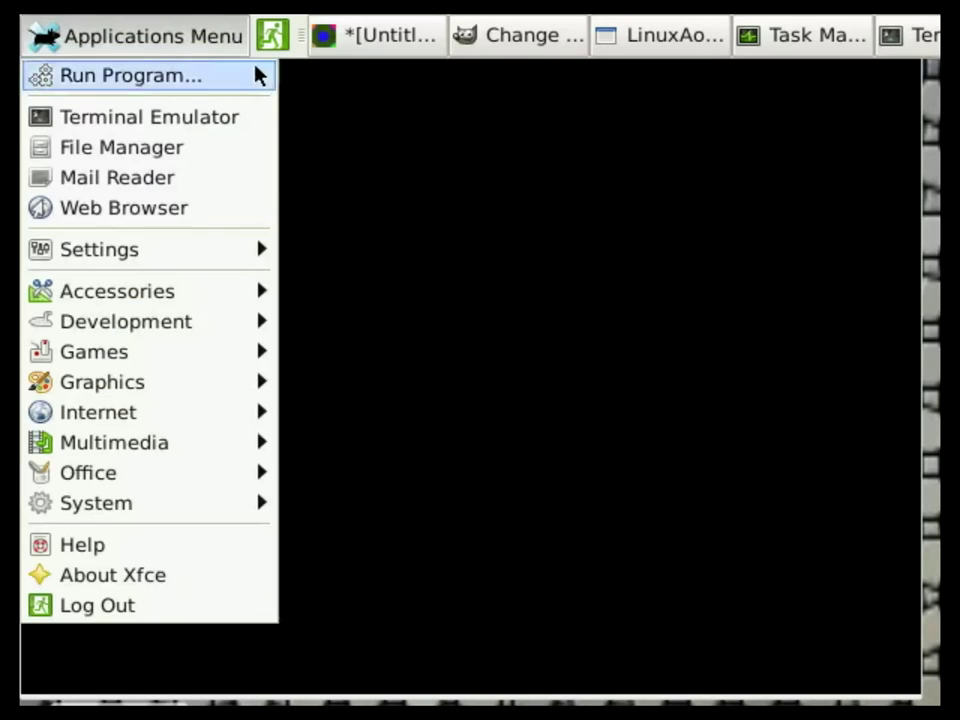
Dismiss the Applications Menu and watch XENOXOLOTL render green and purple fruit spheres live
left_click(400, 200)
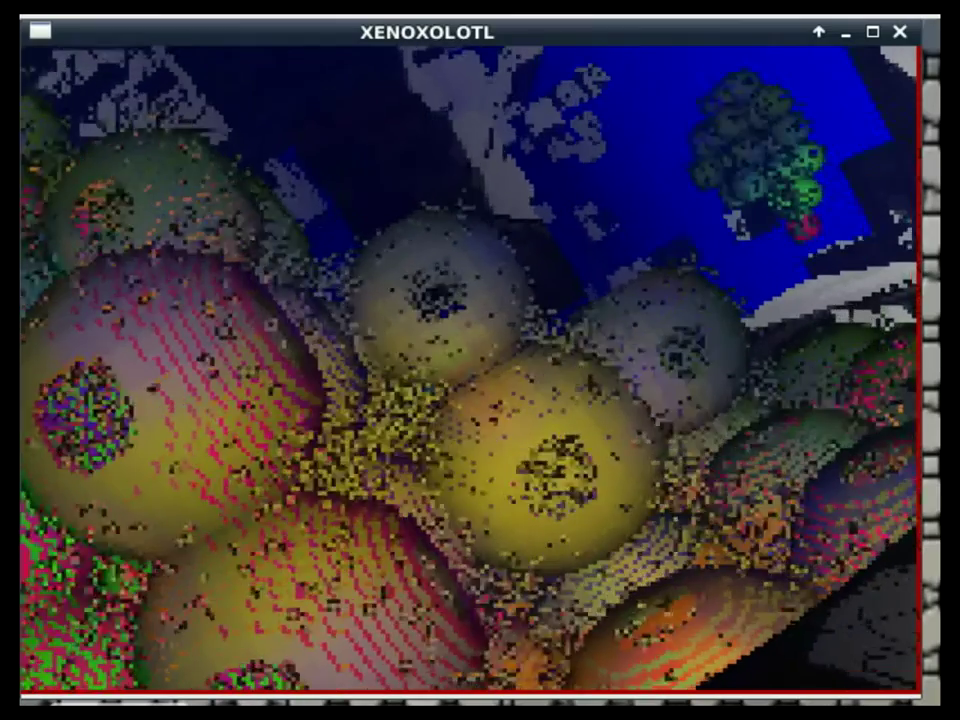